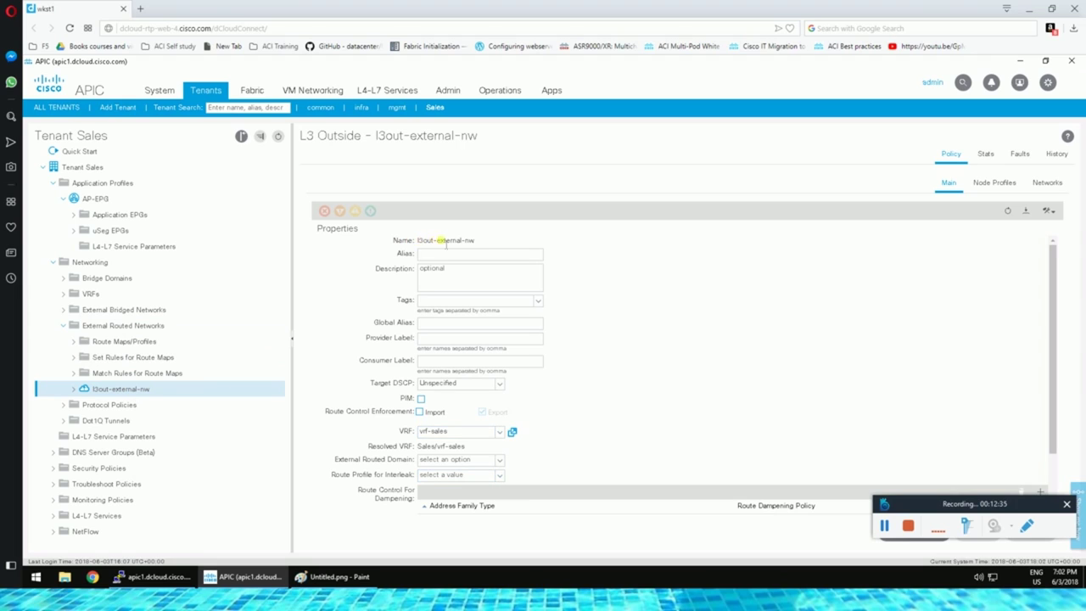
Copy the L3 Outside name l3out-external-nw and place it as a text label under "external routed networks" in the Paint diagram.
triple_click(474, 241)
right_click(473, 242)
left_click(492, 249)
left_click(331, 579)
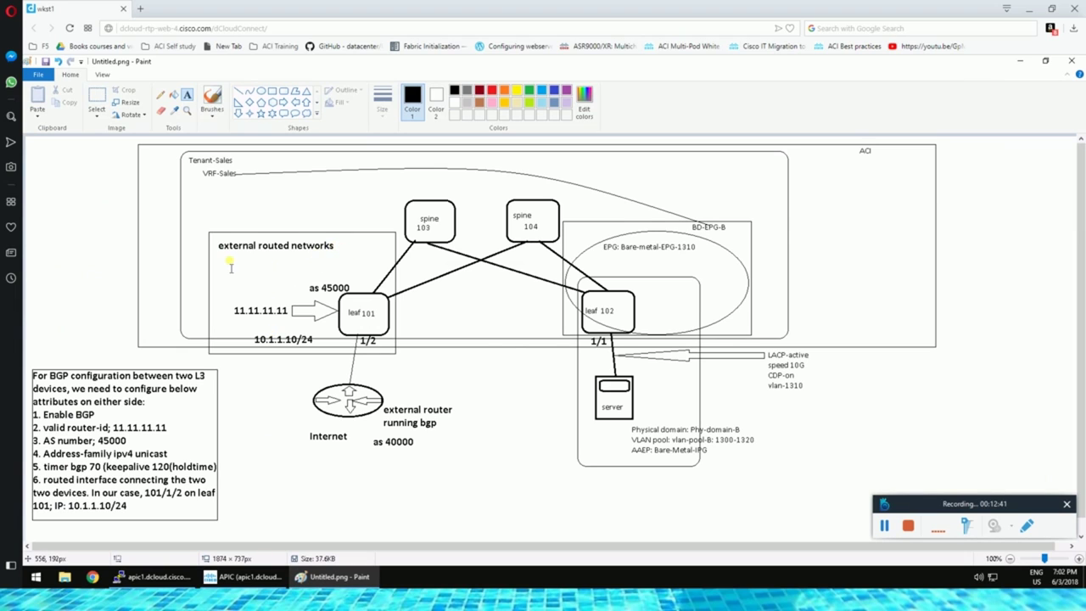
left_click_drag(221, 243, 330, 259)
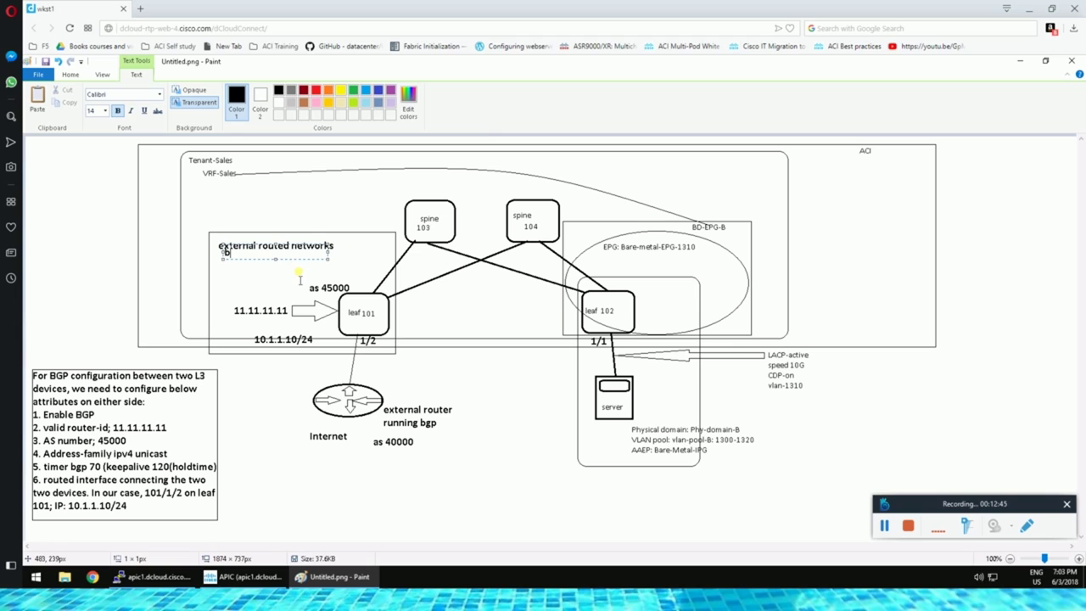
key("ctrl+v")
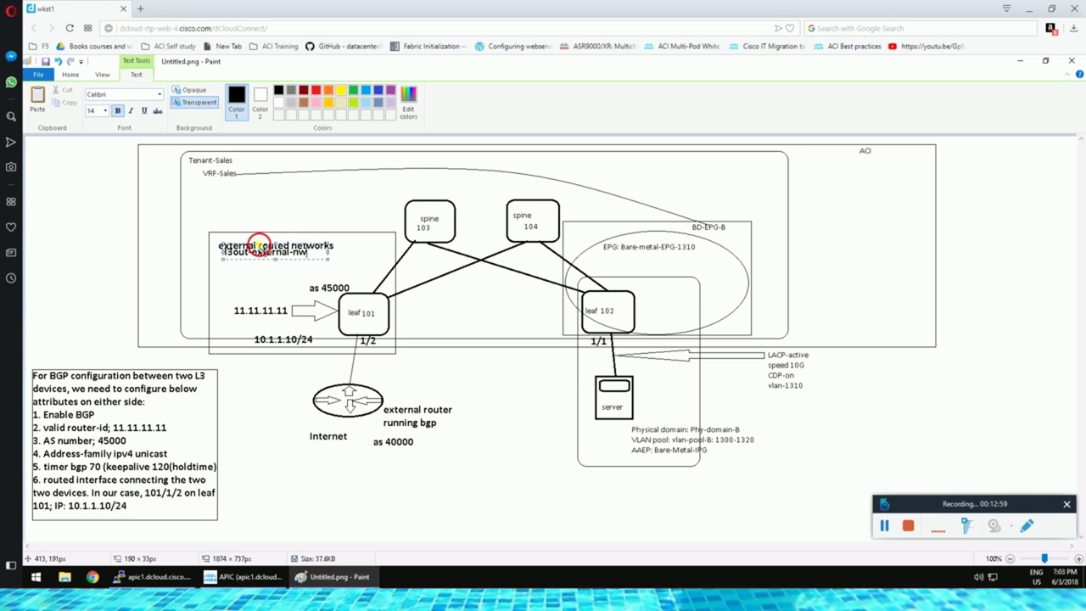
left_click_drag(258, 245, 258, 249)
left_click(383, 219)
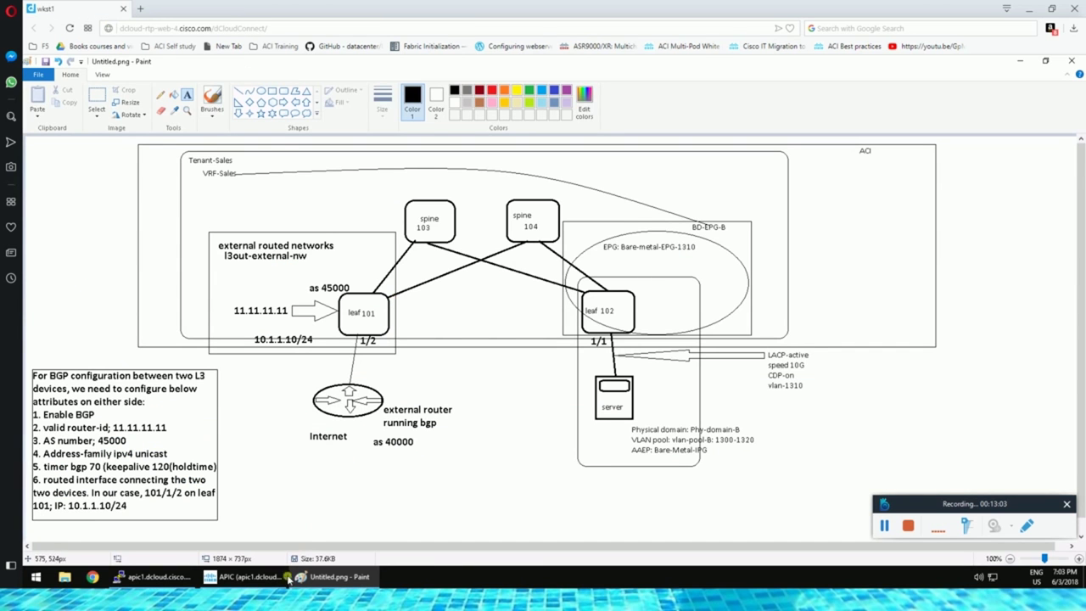
Switch back to APIC and open the Logical Node Profiles of l3out-external-nw.
left_click(246, 577)
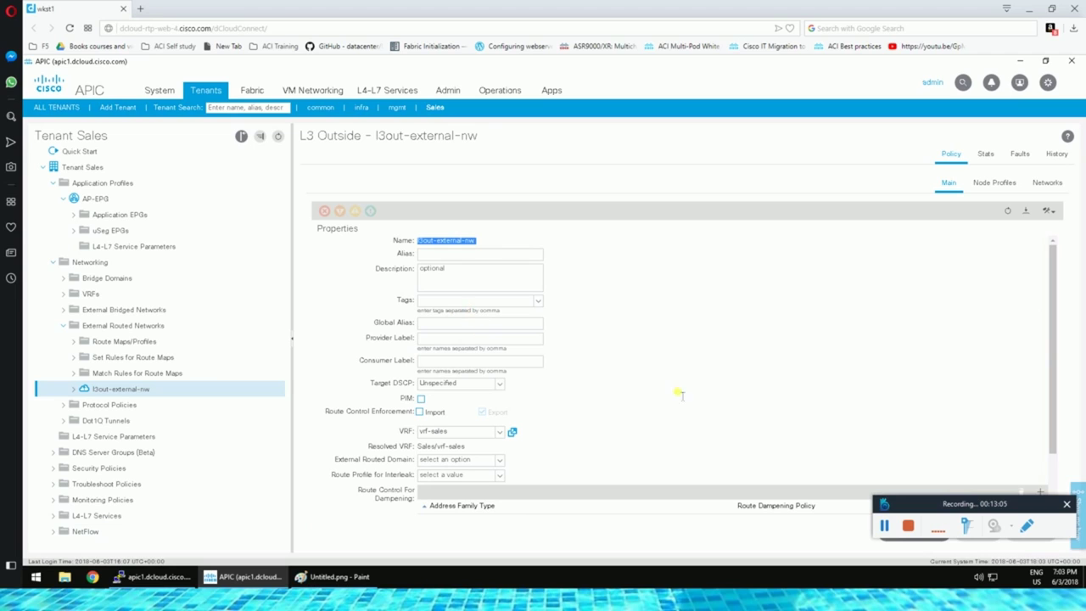
left_click(730, 386)
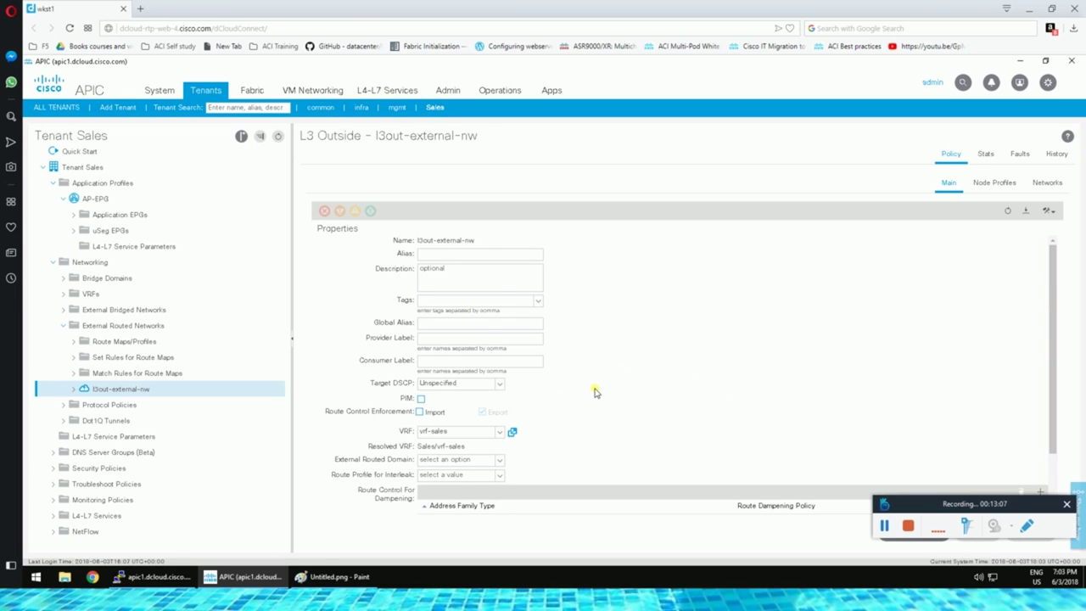
scroll(594, 392, "down", 1)
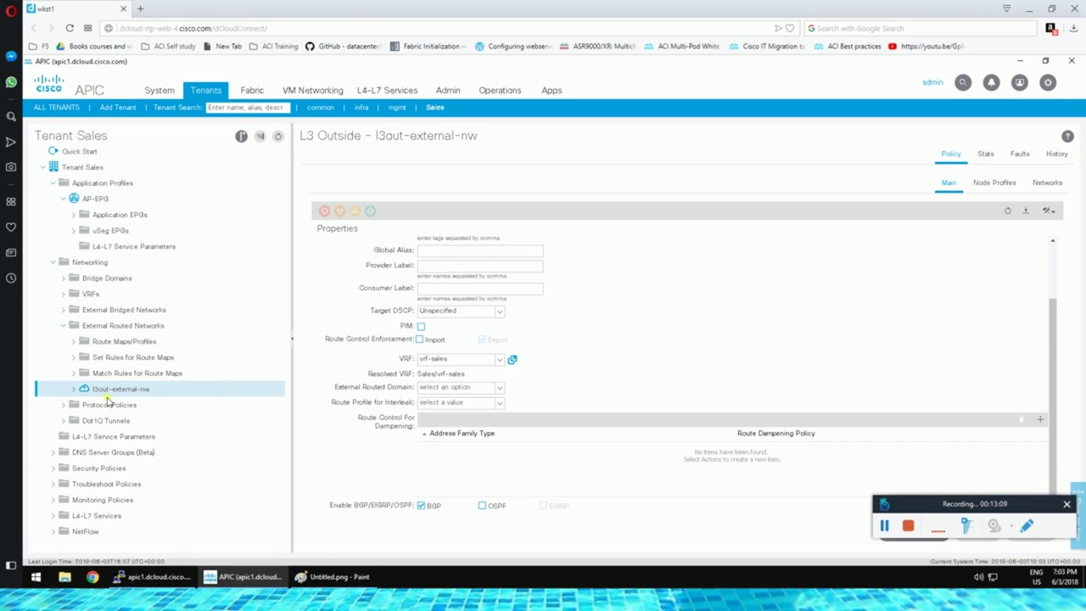
left_click(74, 388)
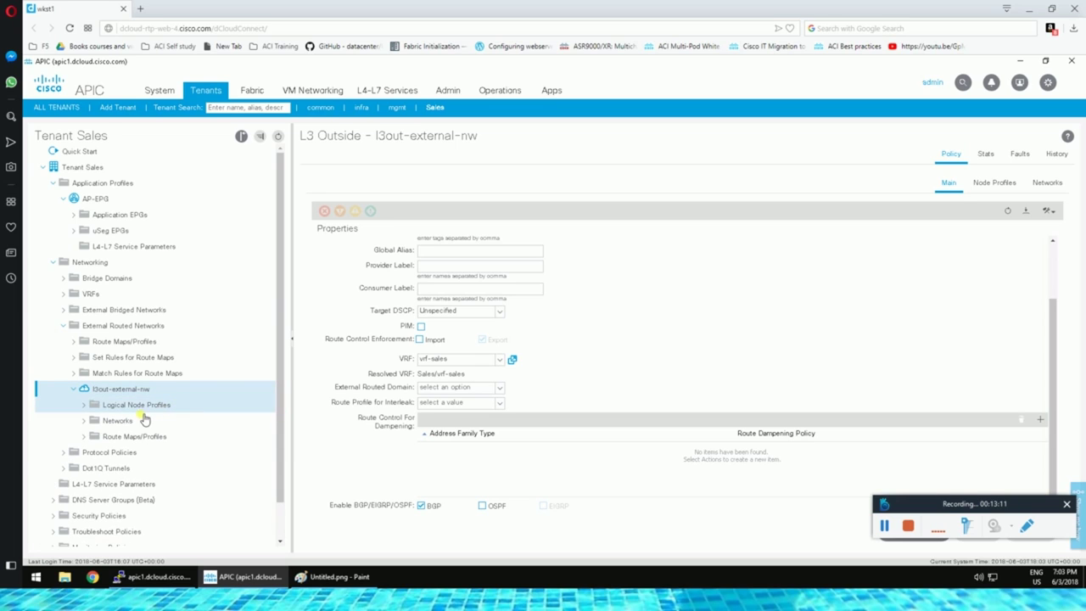
left_click(120, 412)
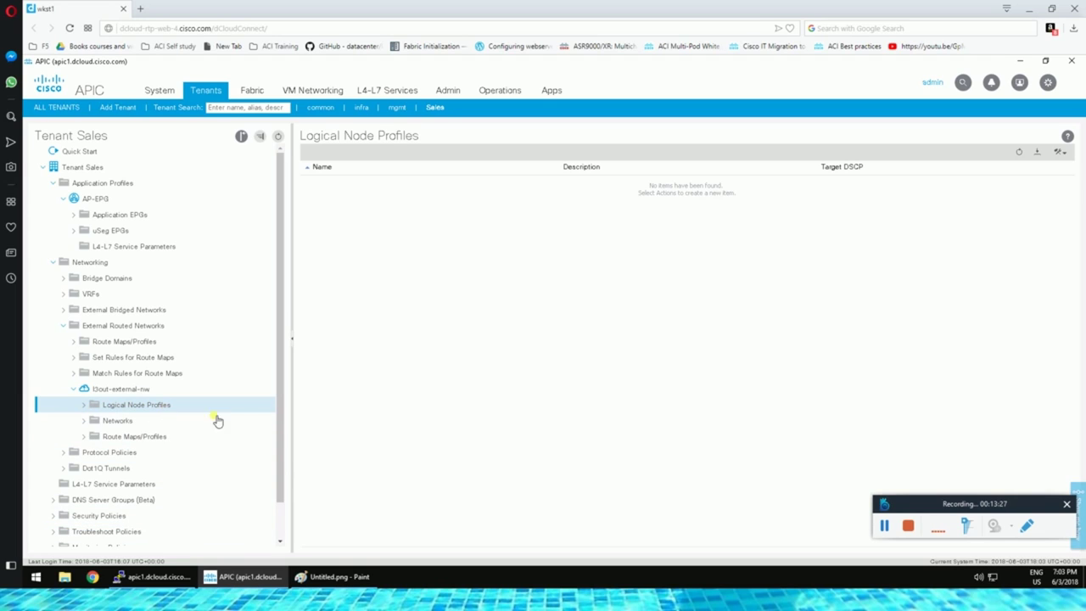
Check the border leaf in the Paint diagram, and start a node profile named l3out-101 in APIC.
left_click(356, 574)
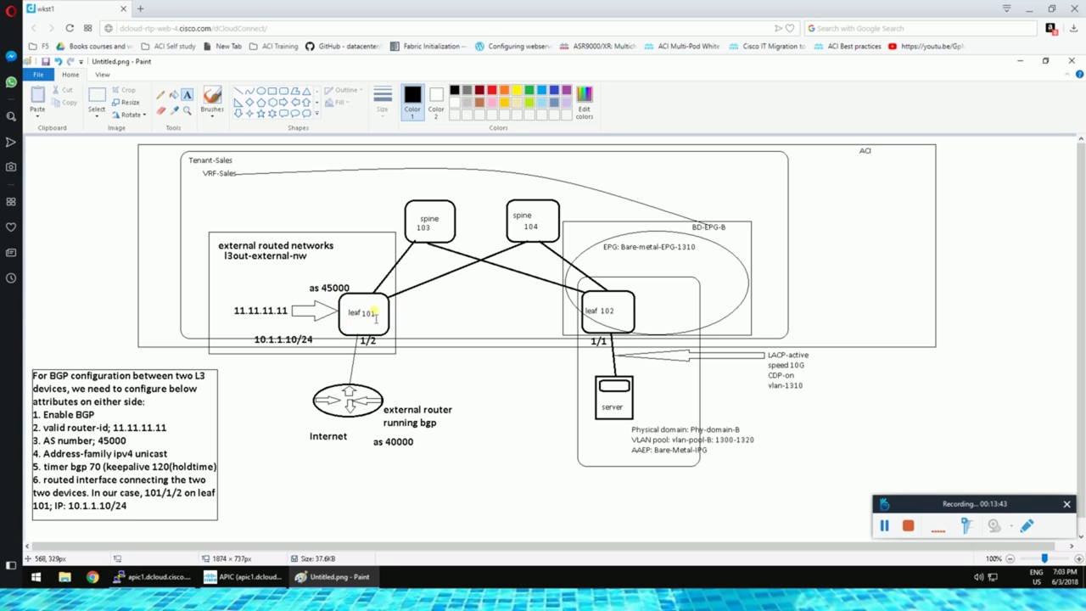
left_click(233, 578)
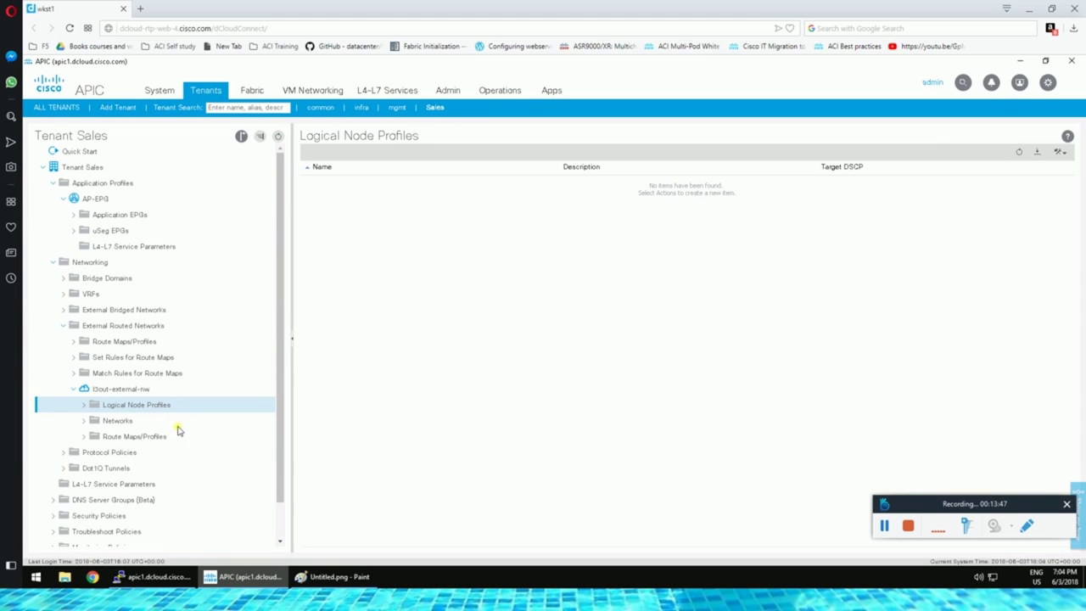
left_click(245, 576)
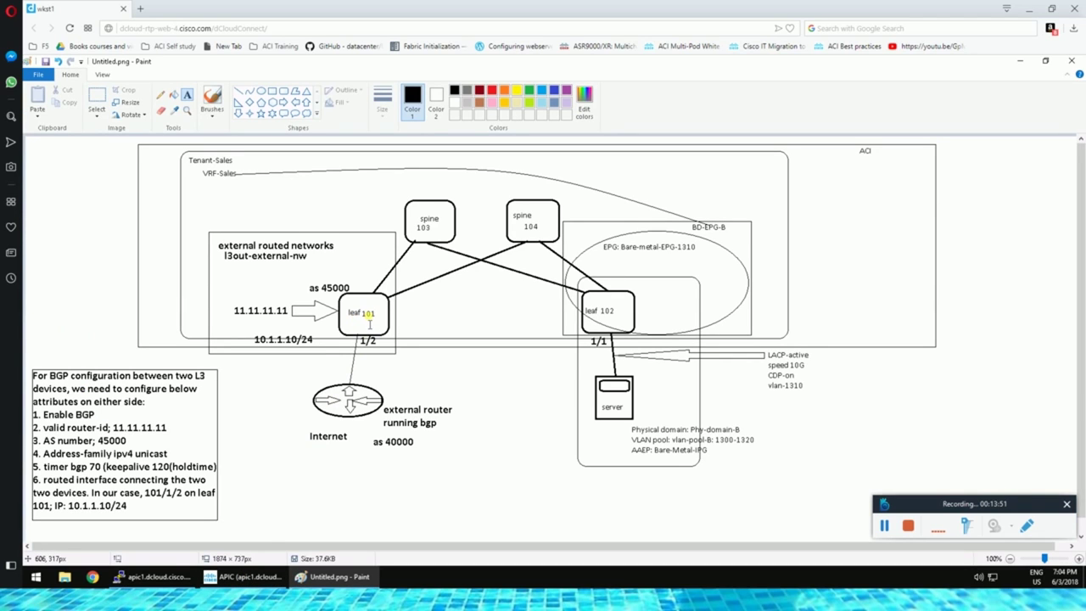
left_click(245, 577)
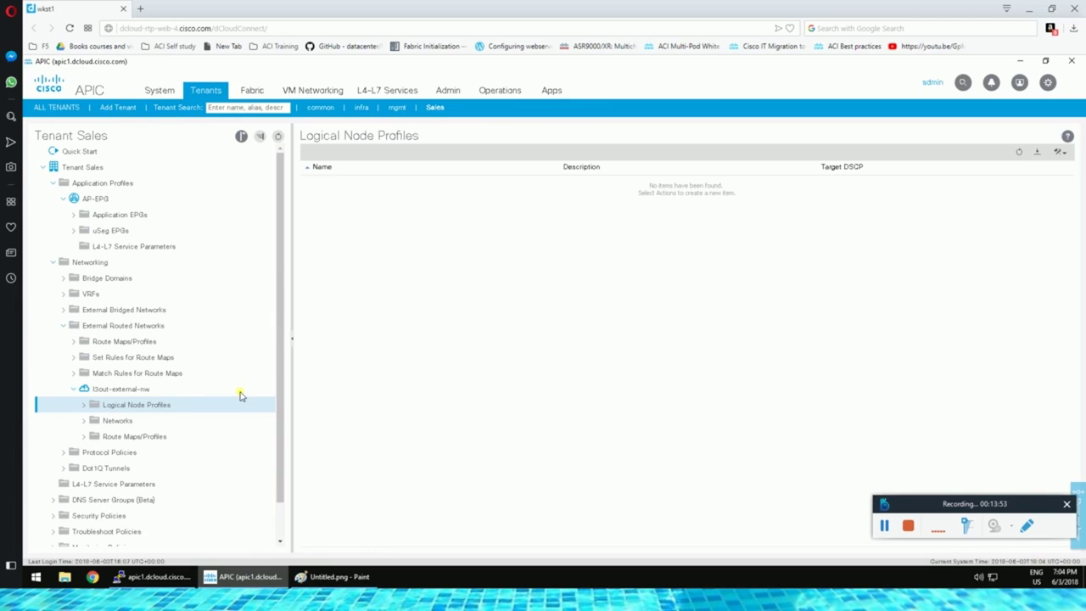
right_click(134, 406)
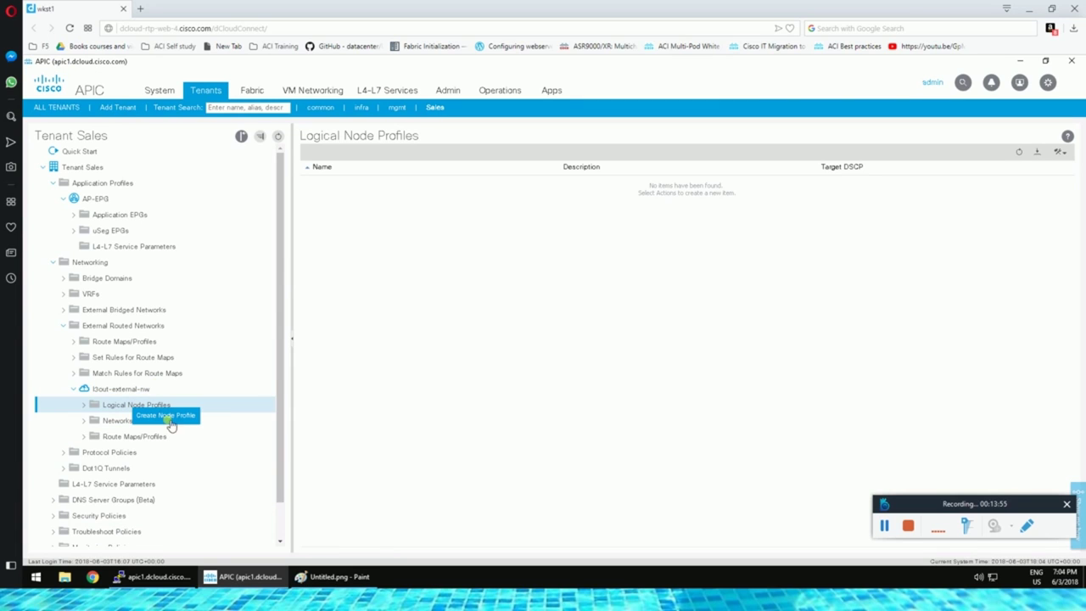
left_click(169, 416)
left_click(427, 153)
type("l3out-101")
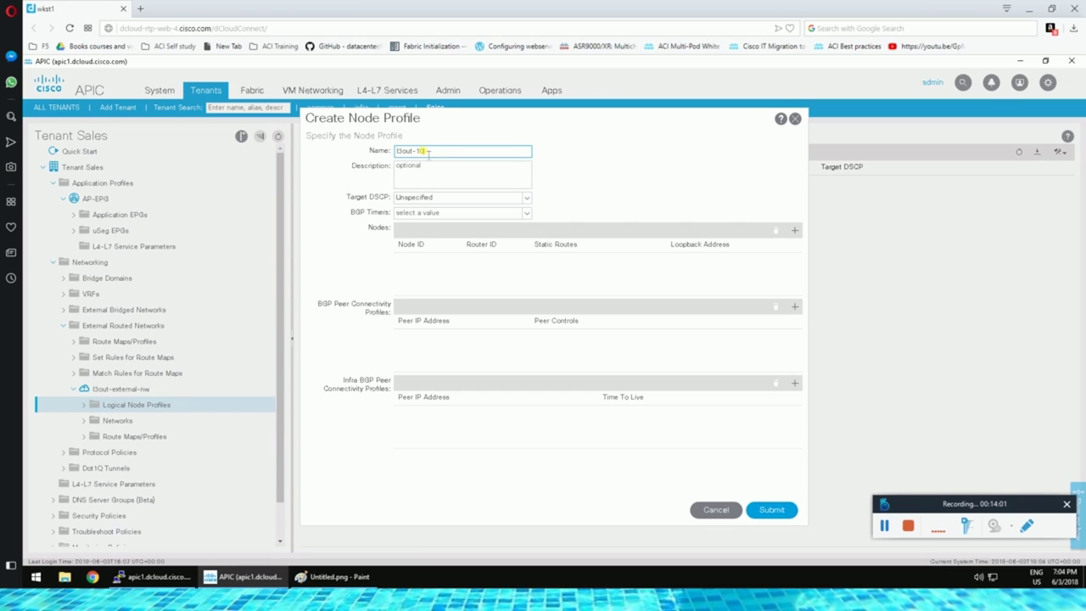
Create a BGP timers policy named bgp-timers for the node profile, with keepalive interval 70 and hold interval 120 seconds.
left_click(527, 213)
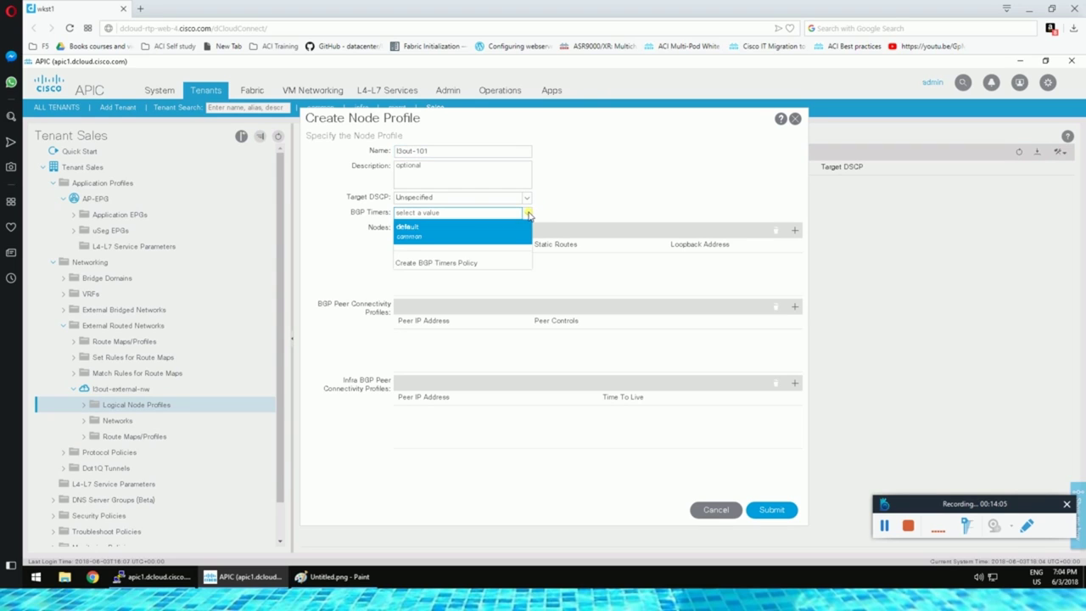
left_click(434, 264)
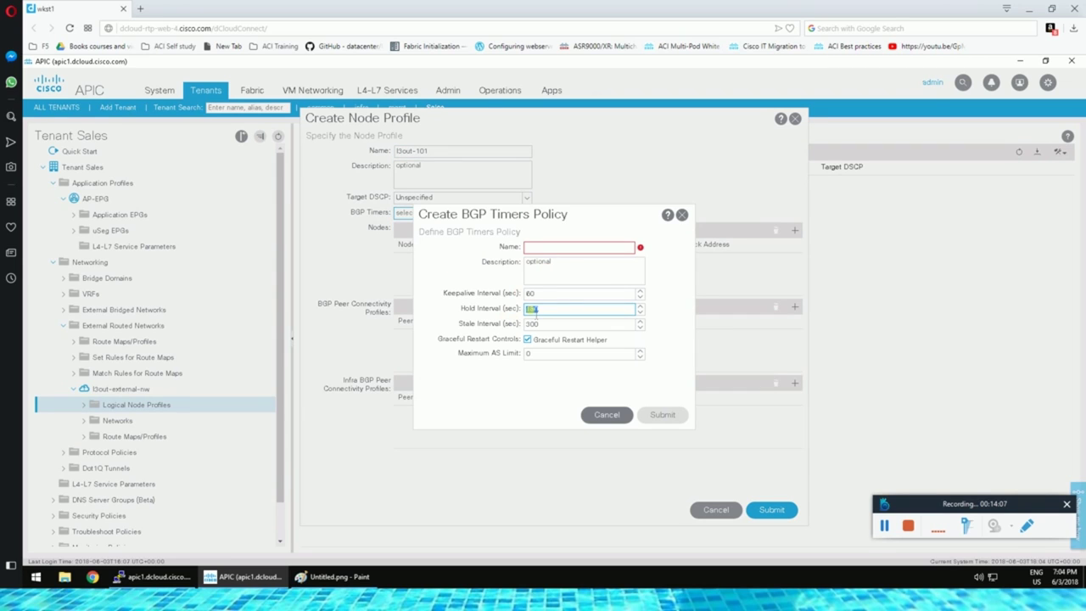
left_click(569, 248)
type("bgp-timers")
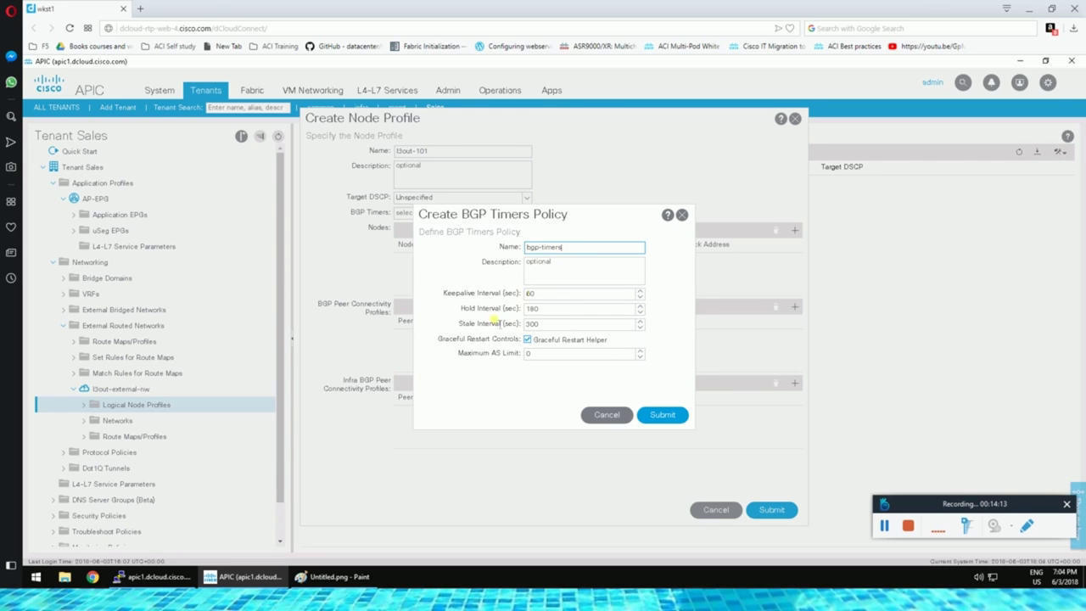
left_click(328, 581)
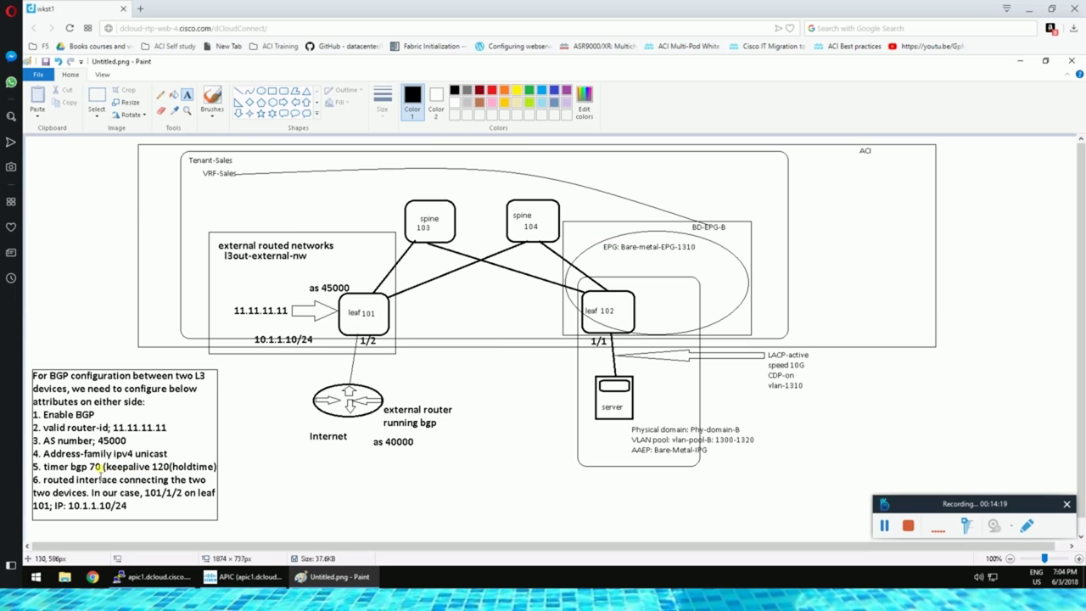
left_click(311, 578)
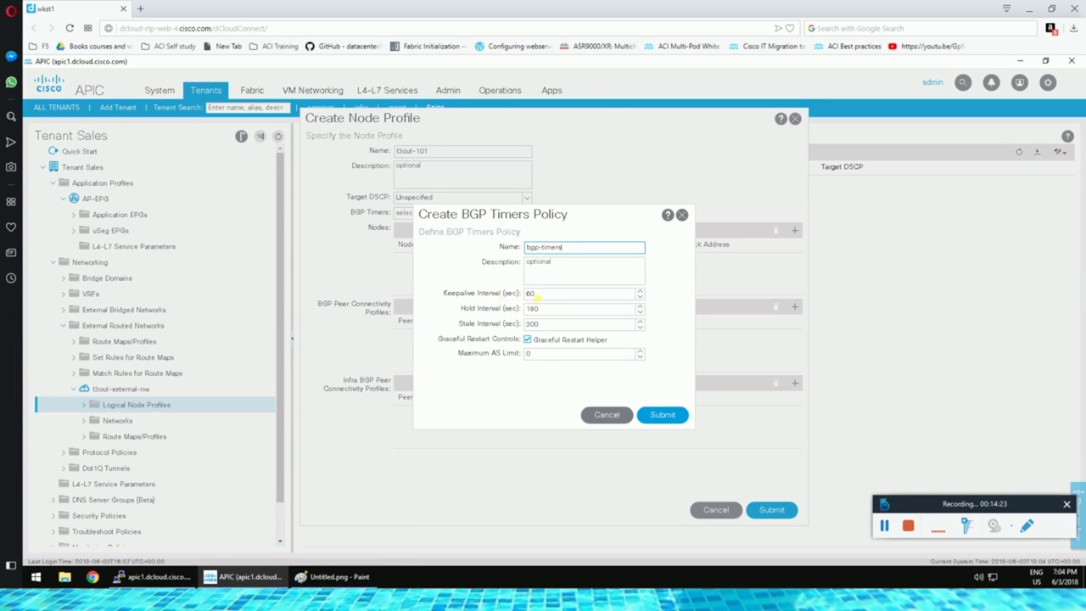
left_click(525, 294)
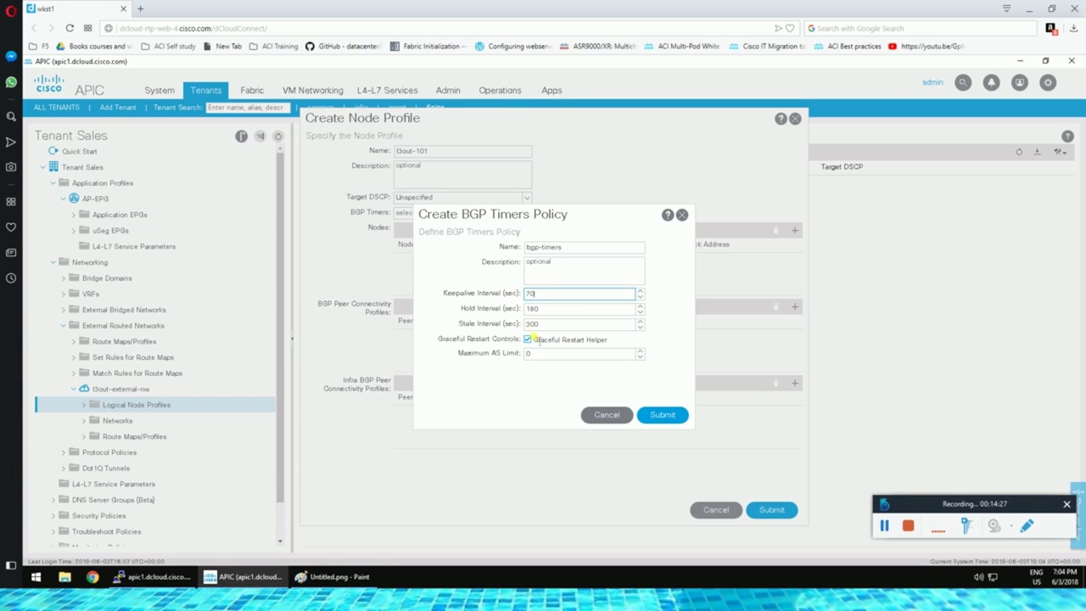
left_click(515, 308)
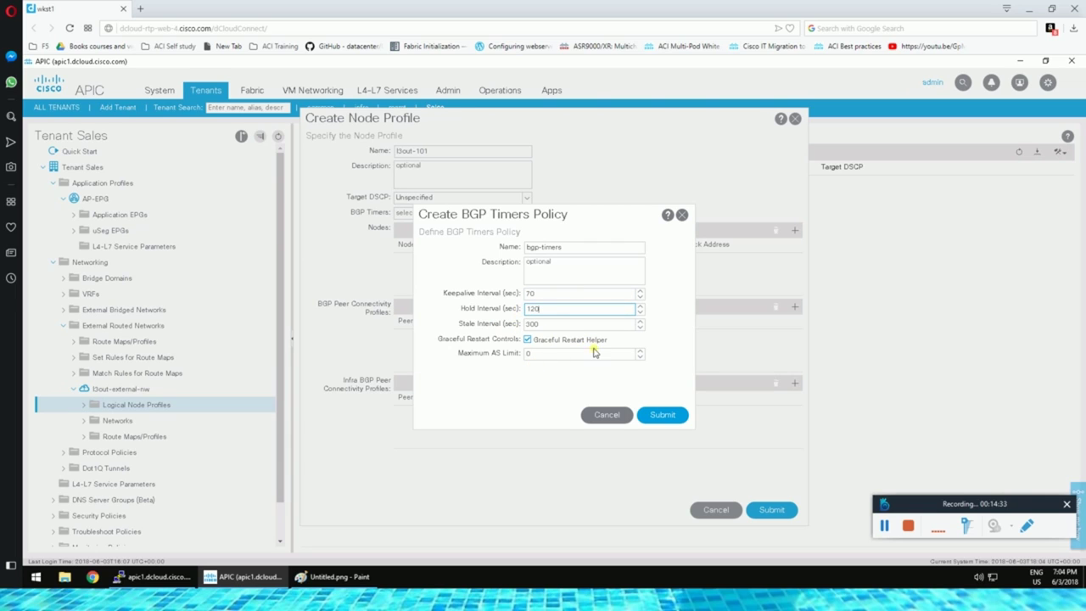
left_click(658, 416)
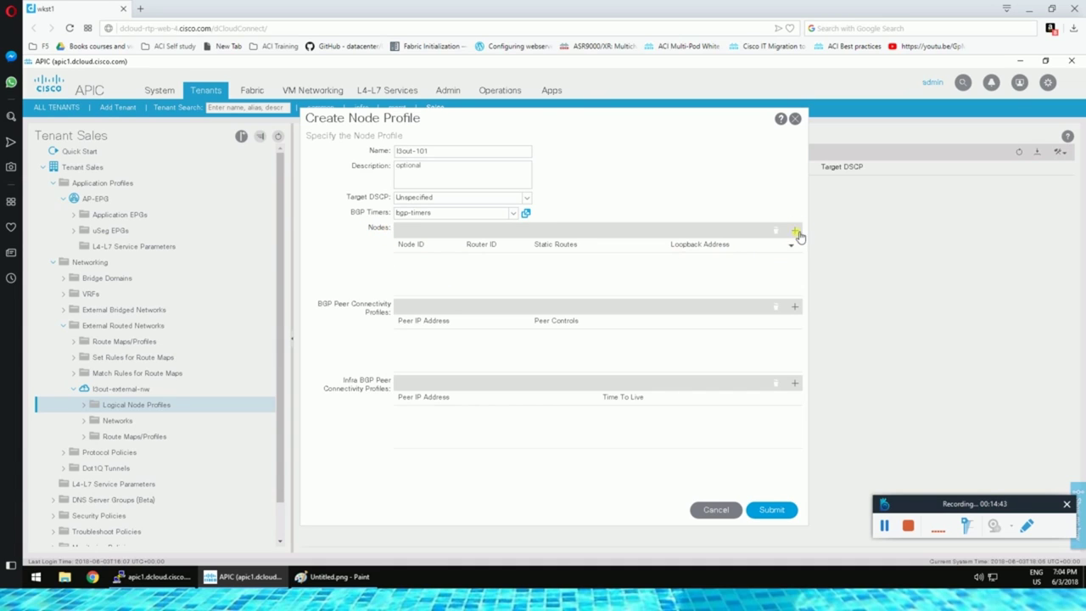
Add node Leaf1 (Node-101) to the profile with router ID 11.11.11.11, as given in the Paint diagram.
double_click(531, 281)
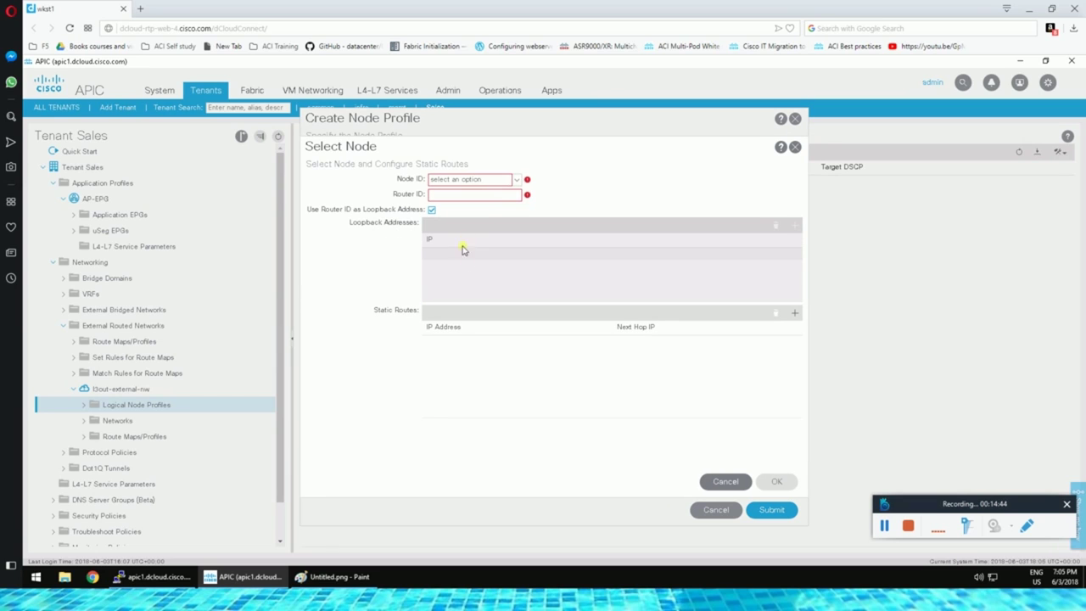
left_click(518, 180)
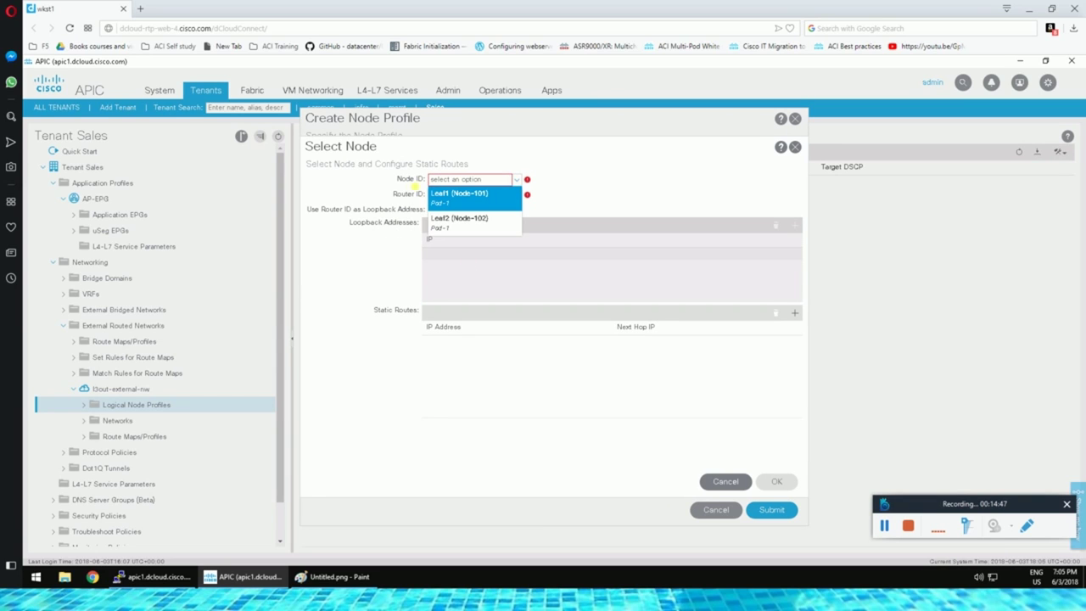
left_click(523, 283)
left_click(339, 577)
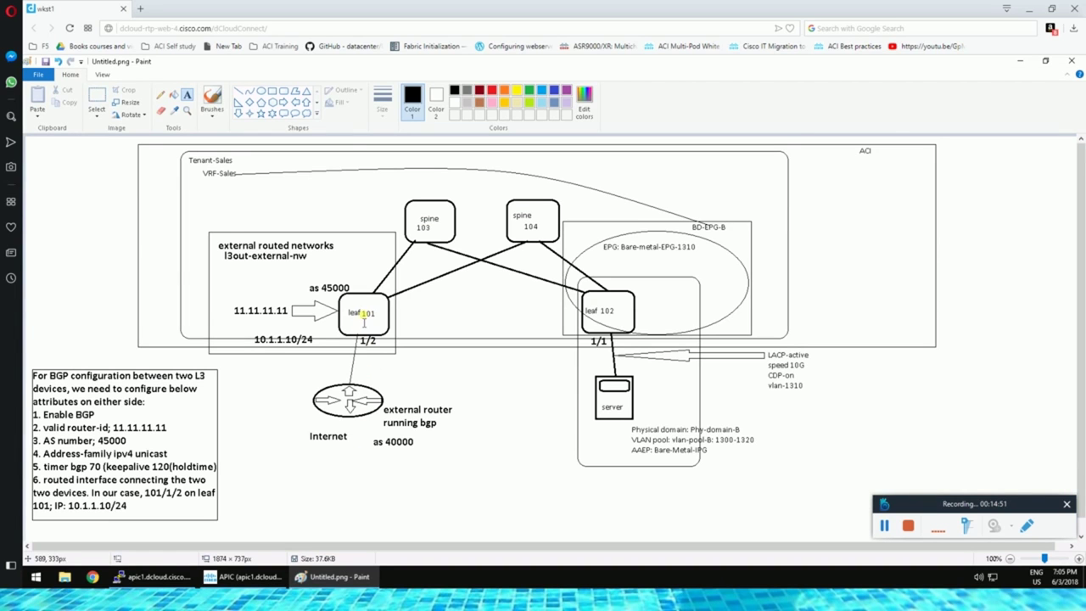
left_click(333, 584)
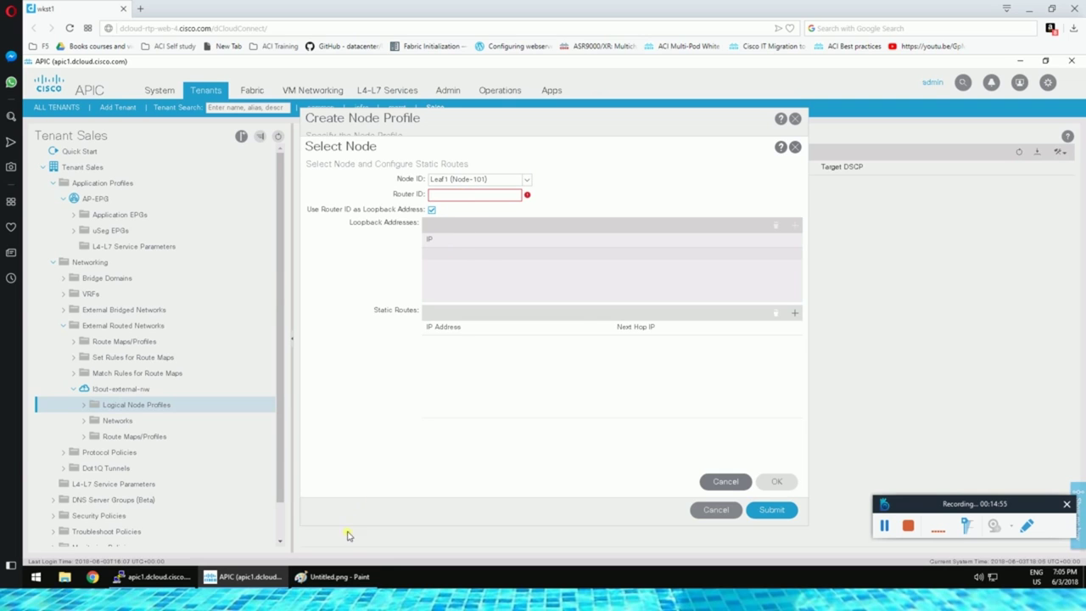
left_click(340, 577)
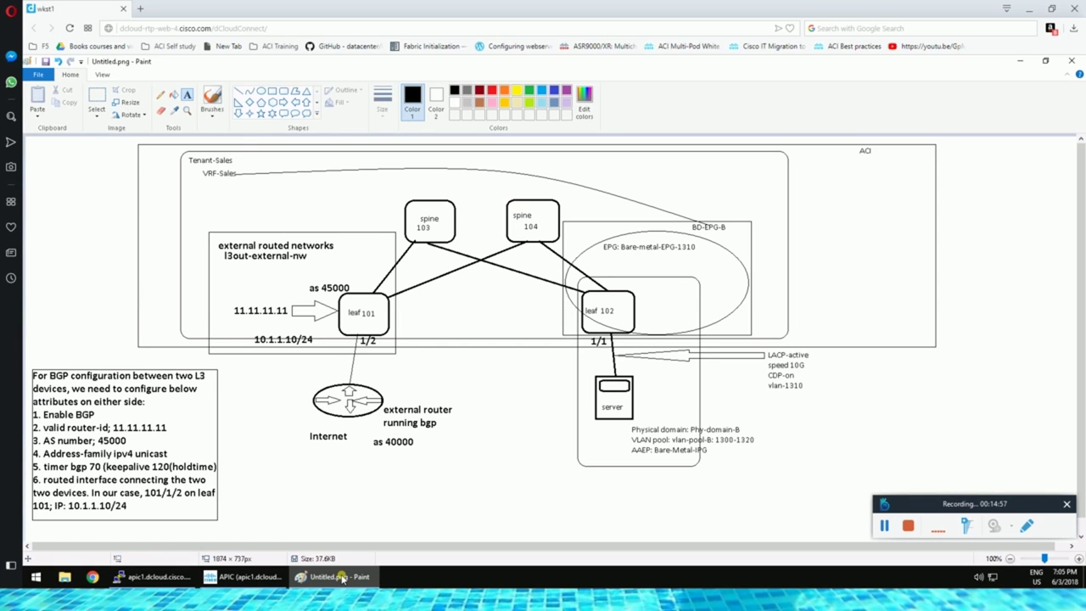
left_click(340, 577)
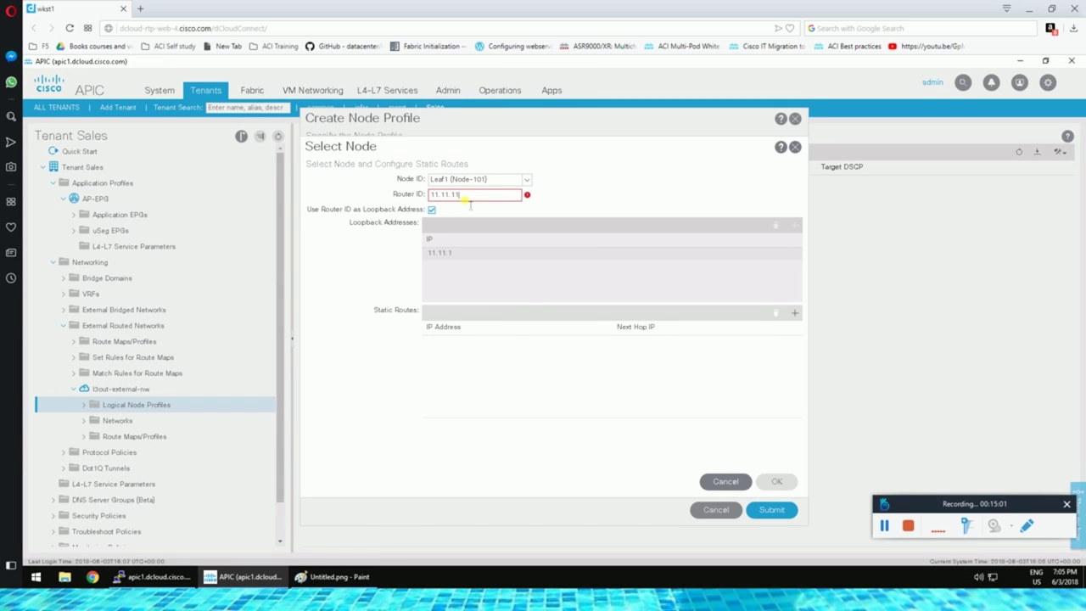
type("11")
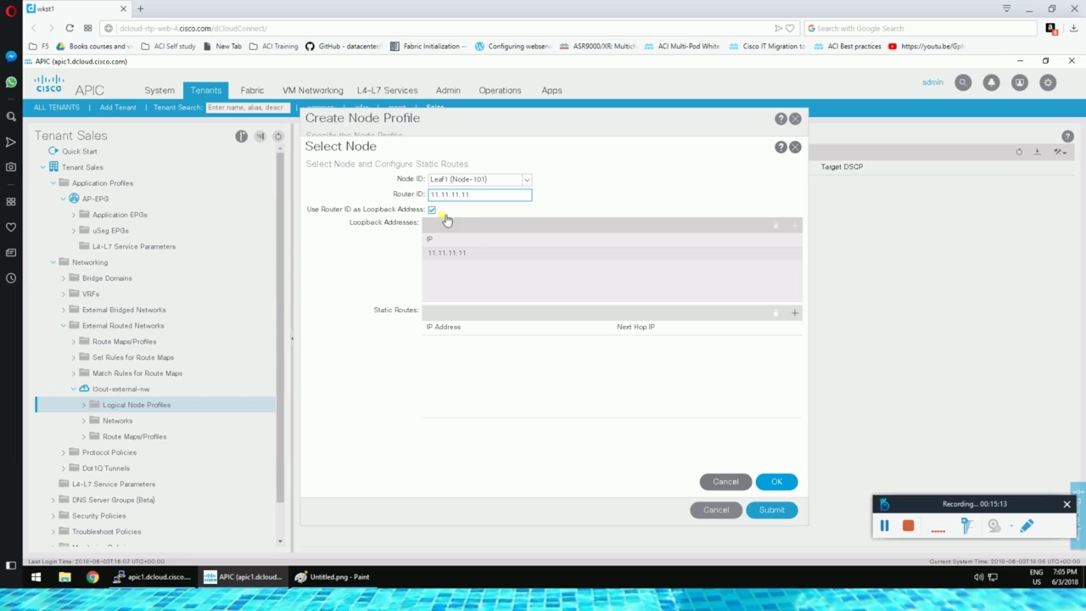
Give the node the loopback address 1.1.1.1 instead of its router ID, and submit the node profile.
left_click(433, 211)
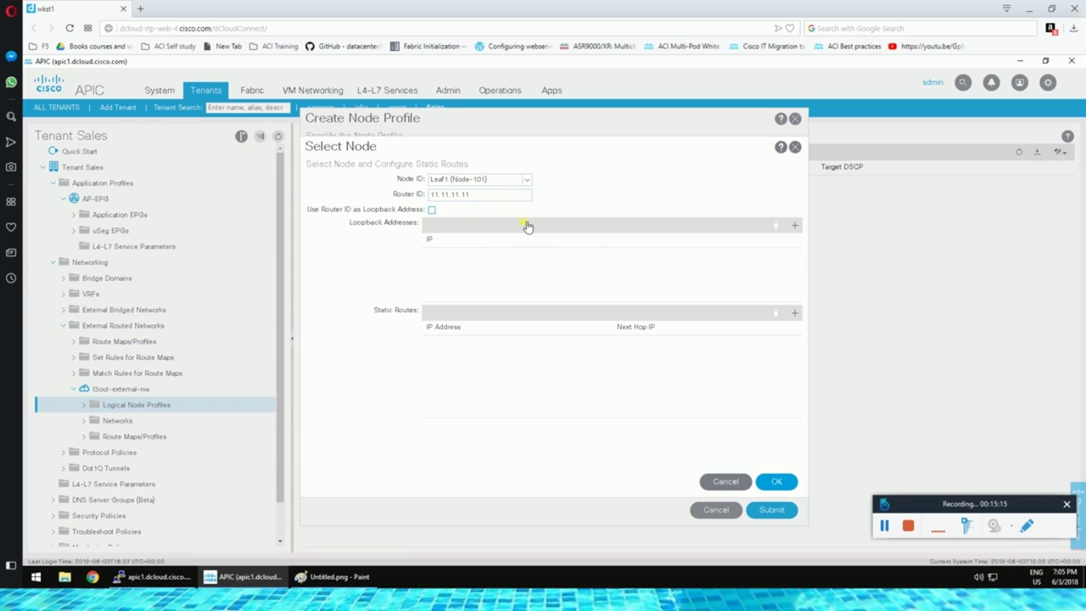
left_click(794, 224)
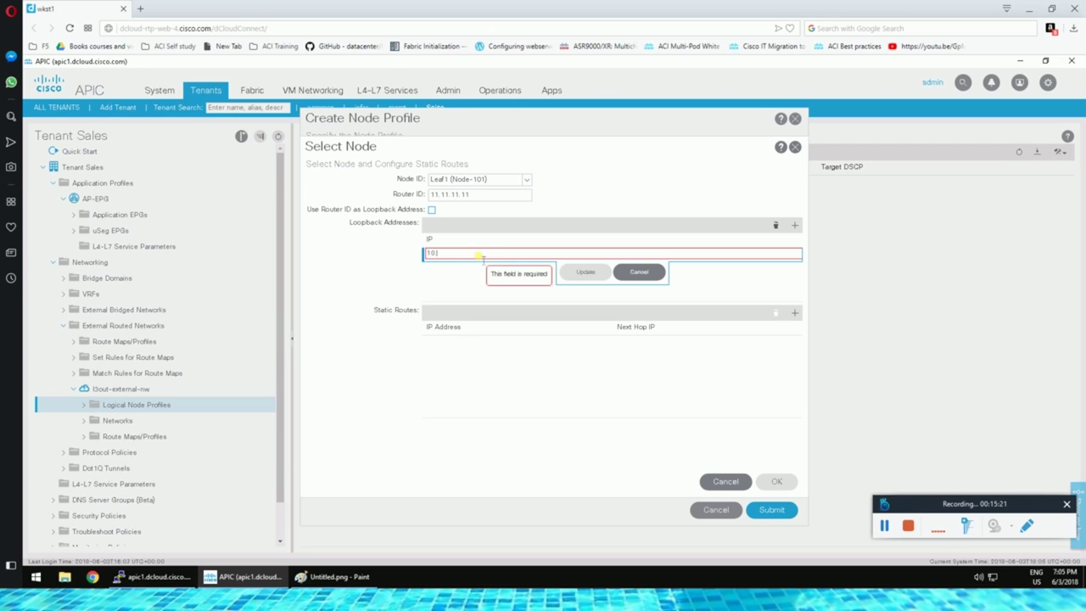
type("1.1.1.1")
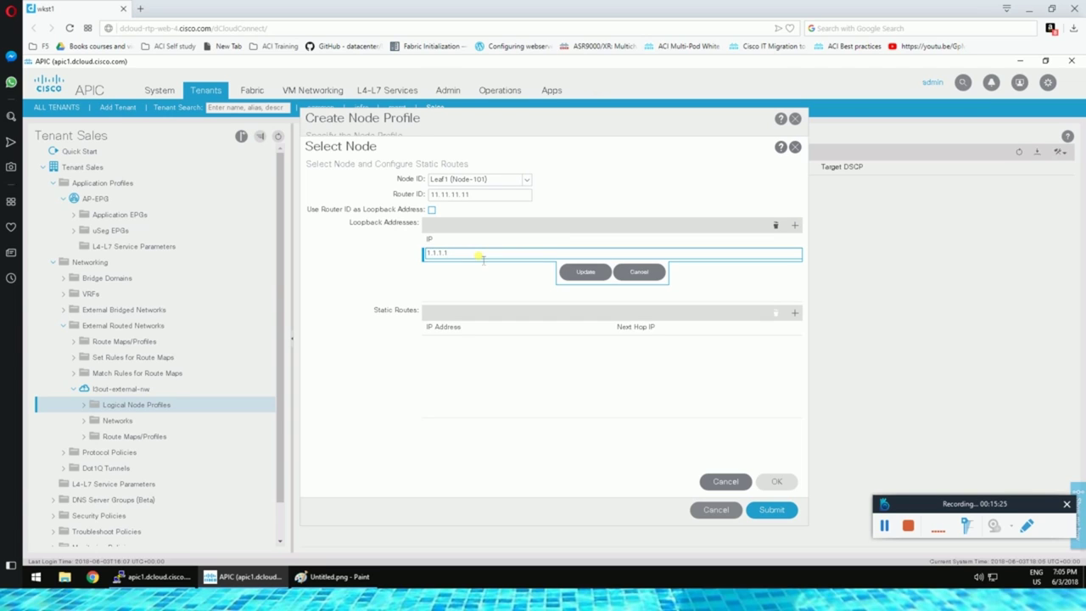
type("/24")
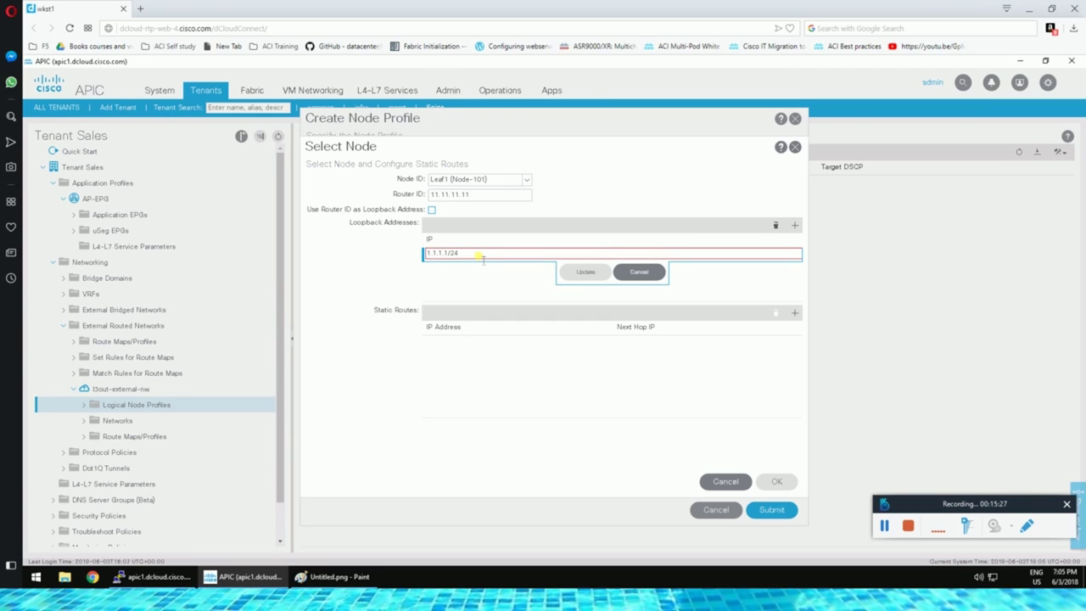
key("BackSpace")
key("BackSpace")
left_click(583, 270)
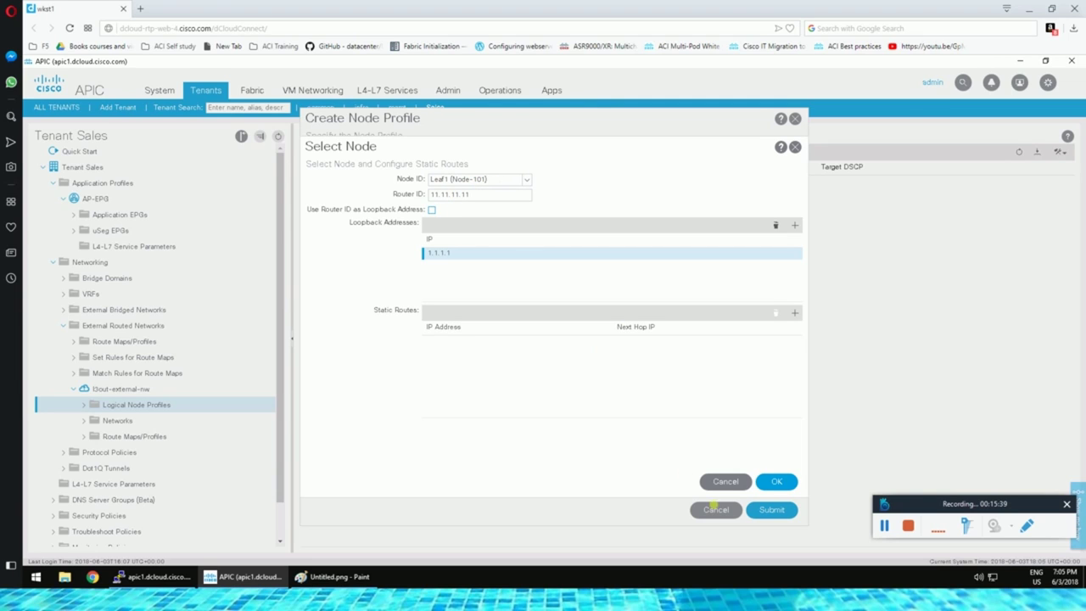
left_click(774, 485)
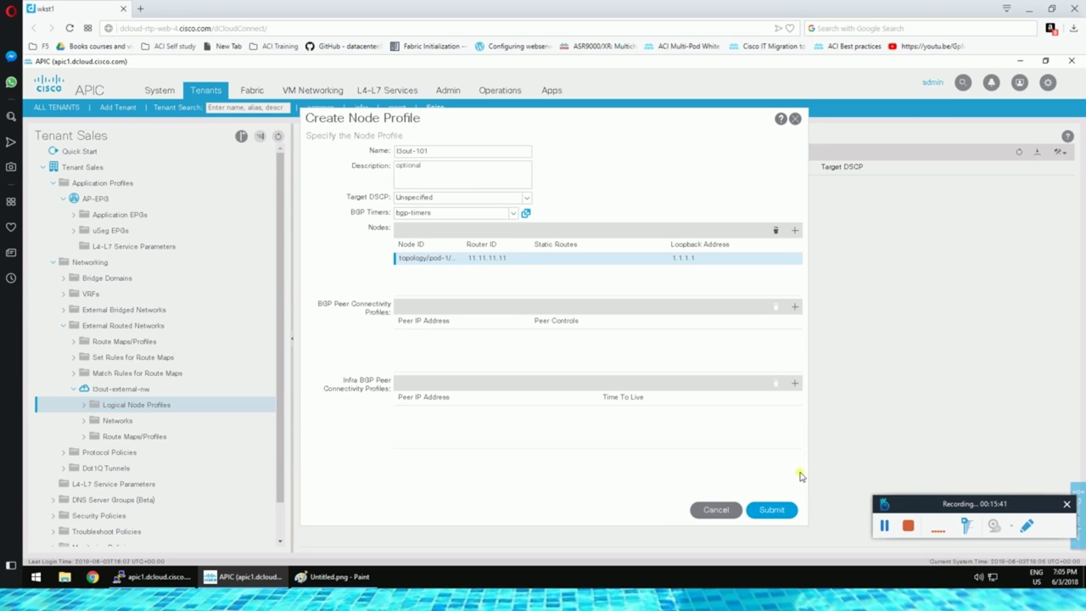
left_click(776, 511)
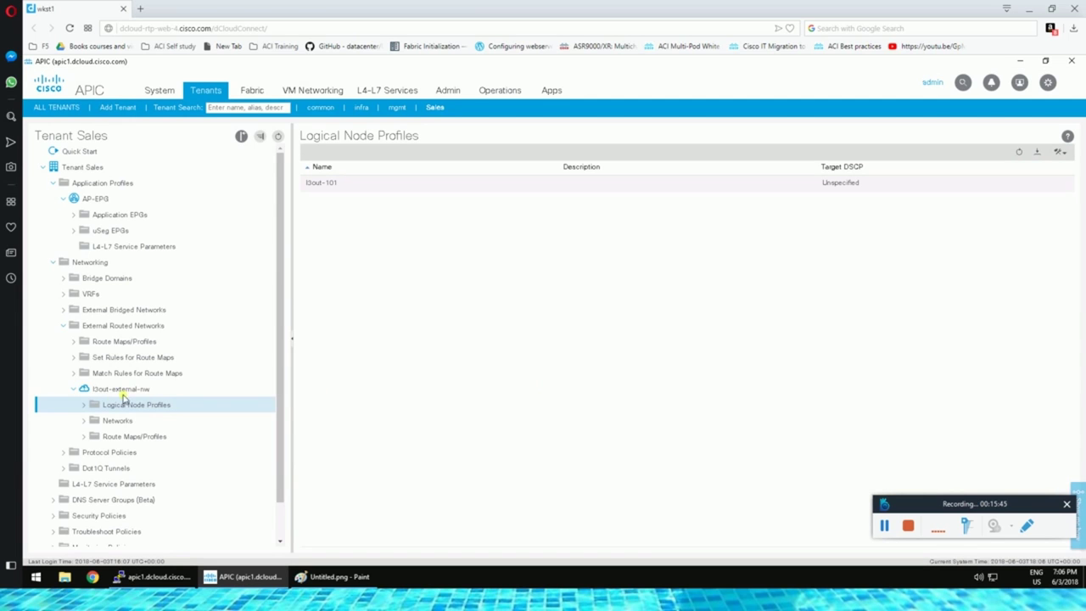
Open the logical node profile l3out-101 to review its properties, and switch to the Paint diagram to examine the external router connection.
left_click(83, 405)
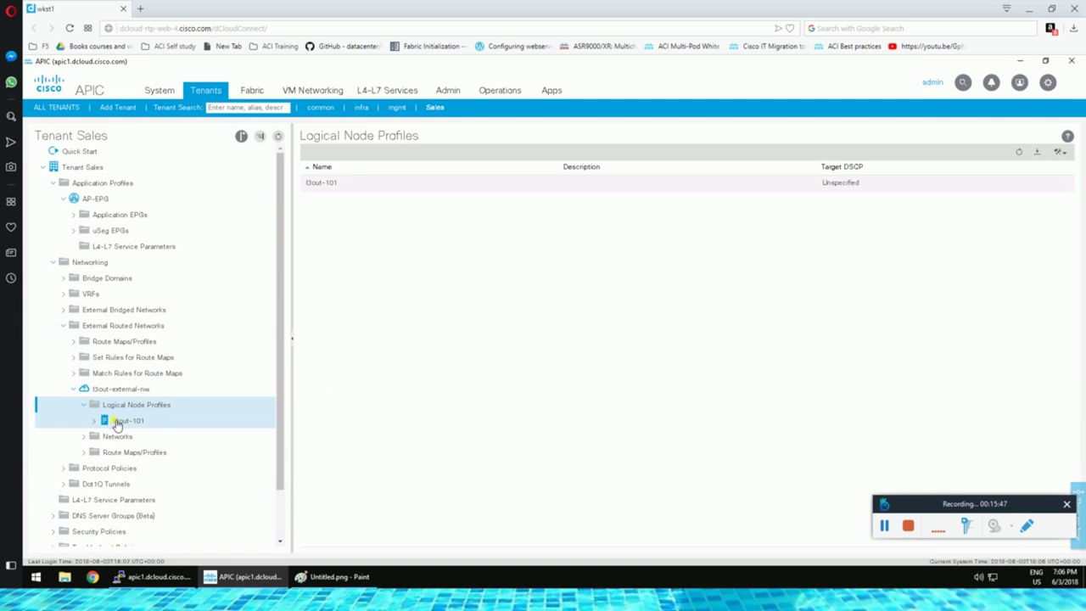
left_click(128, 422)
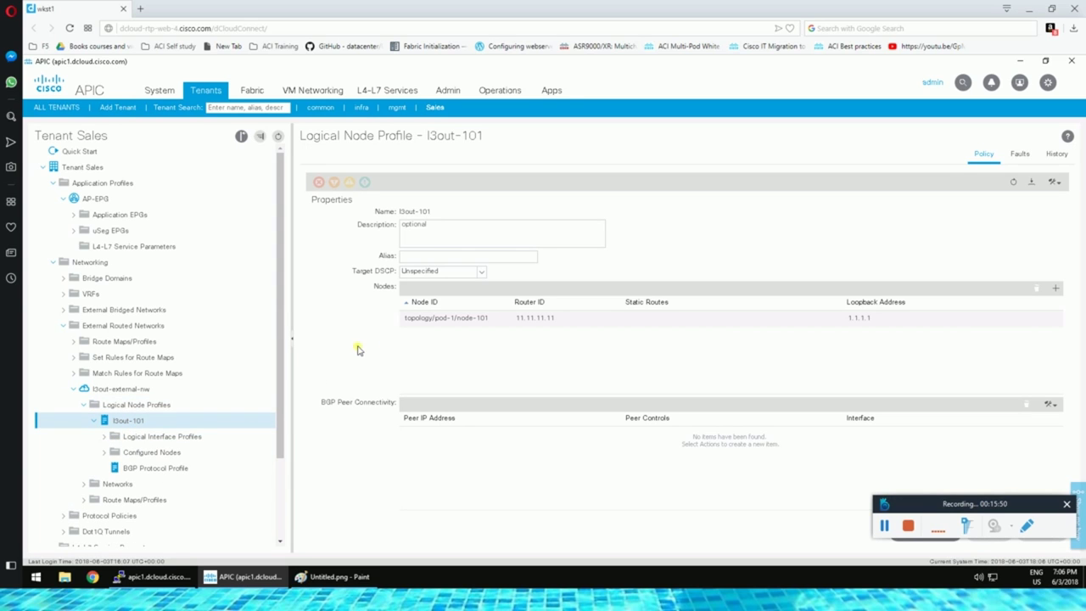
left_click(325, 577)
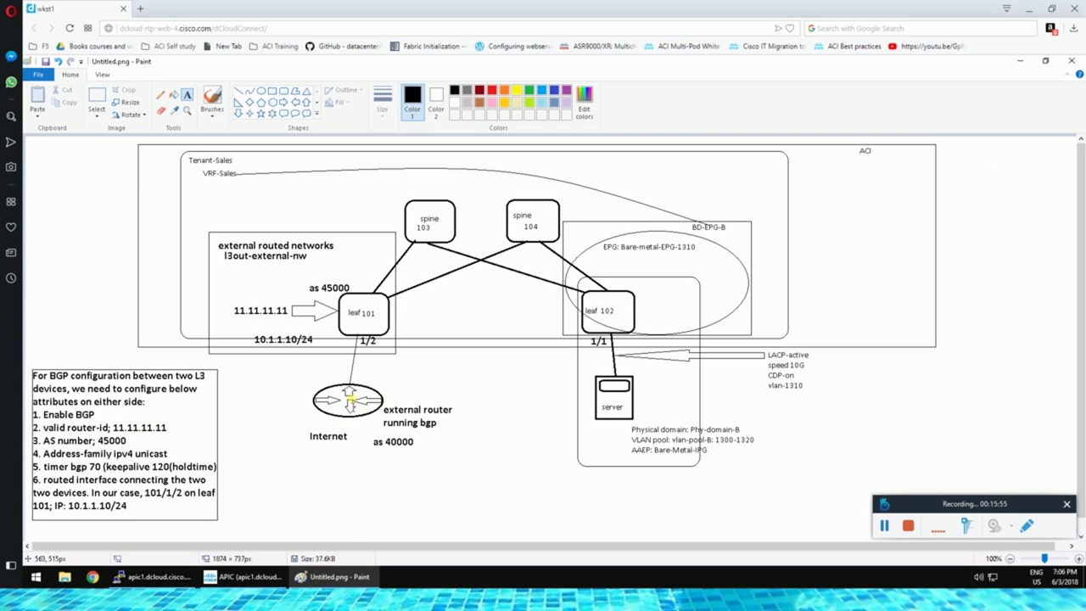